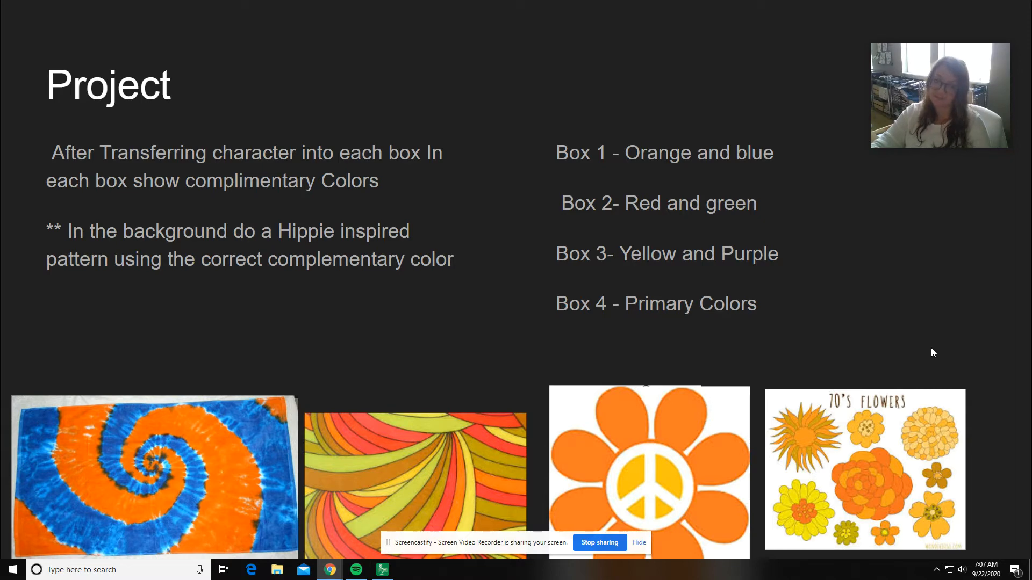
Bring up the IPEVO Presenter camera viewer over the Project slide
{"action": "left_click", "coordinate": [384, 570]}
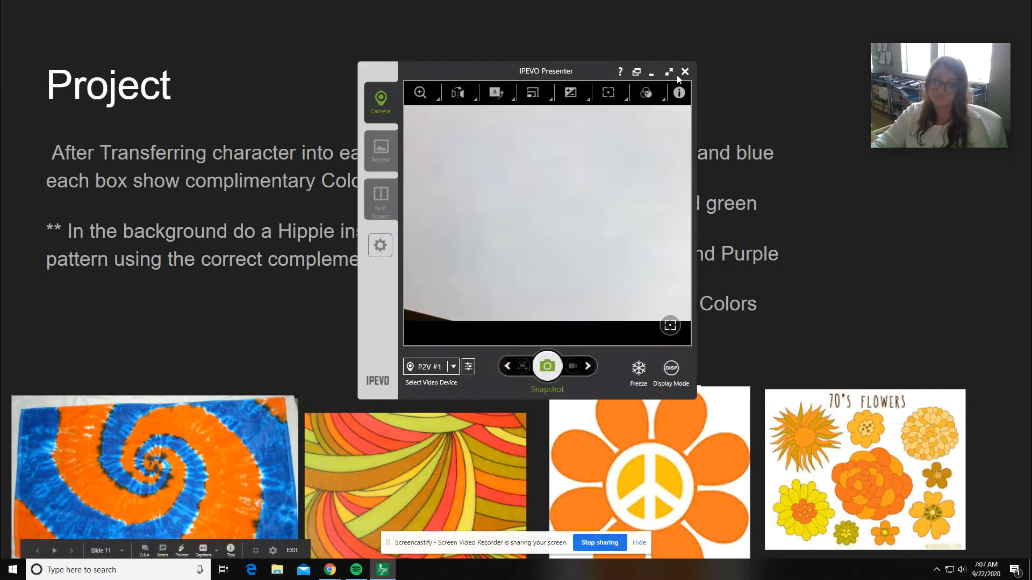